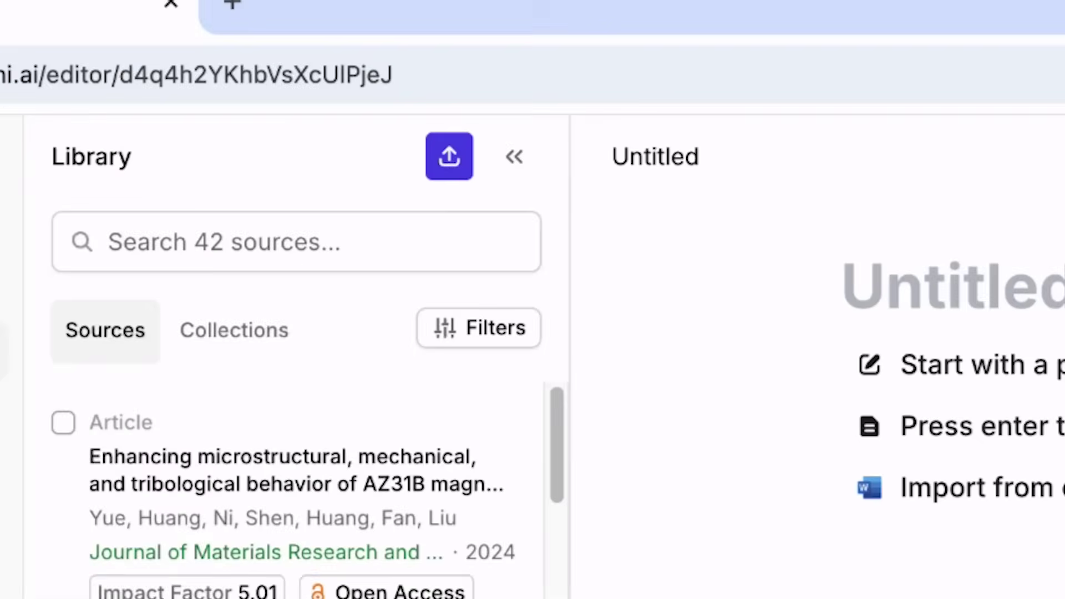
Upload the magnesium-alloy research PDF from the untitled folder as a new library source
click(510, 38)
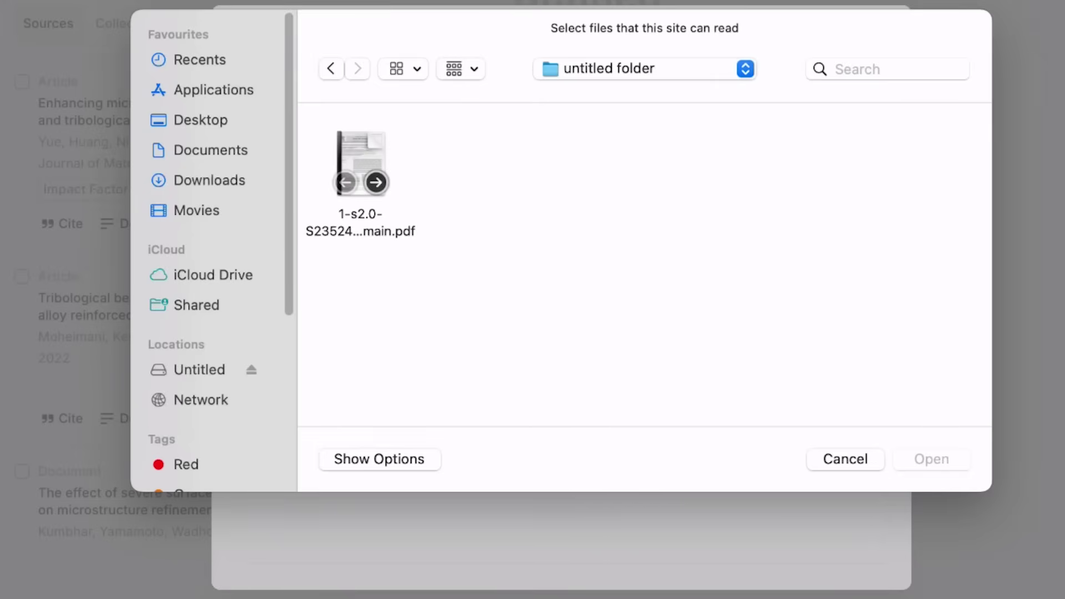
click(361, 162)
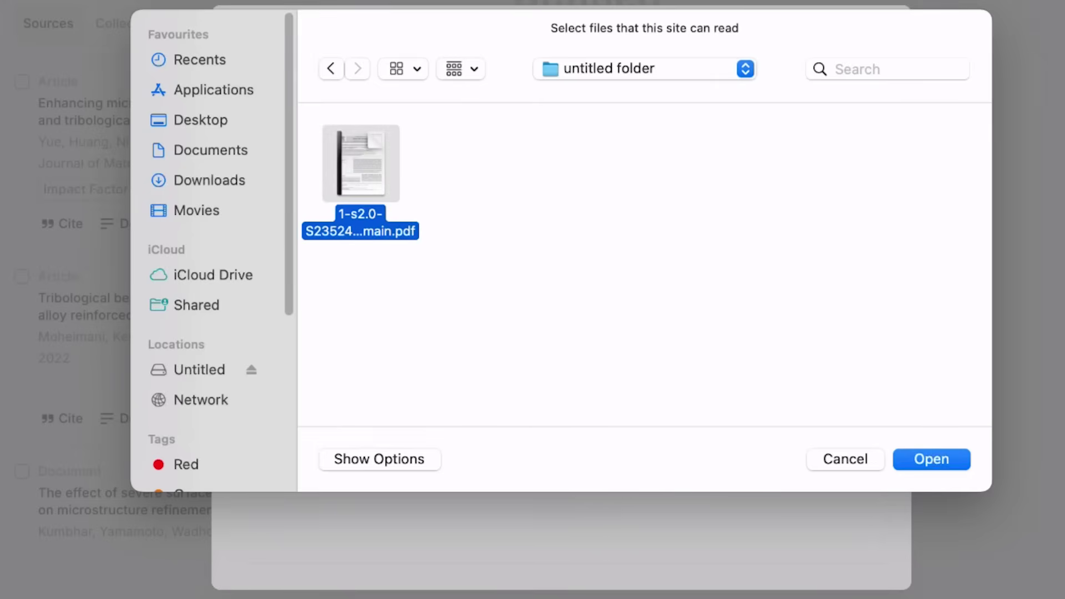
key(Return)
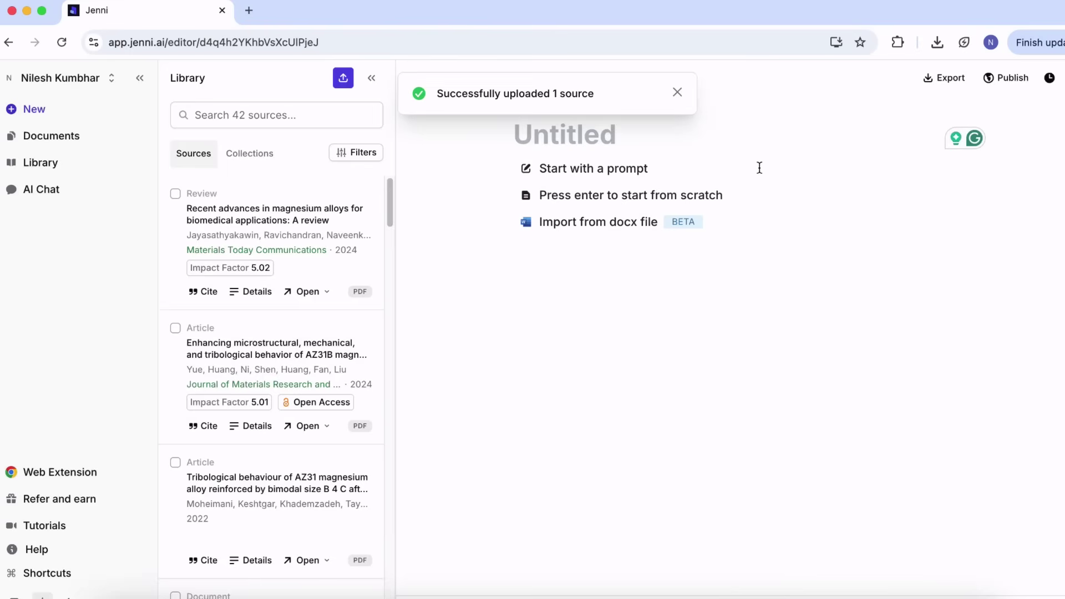
click(760, 169)
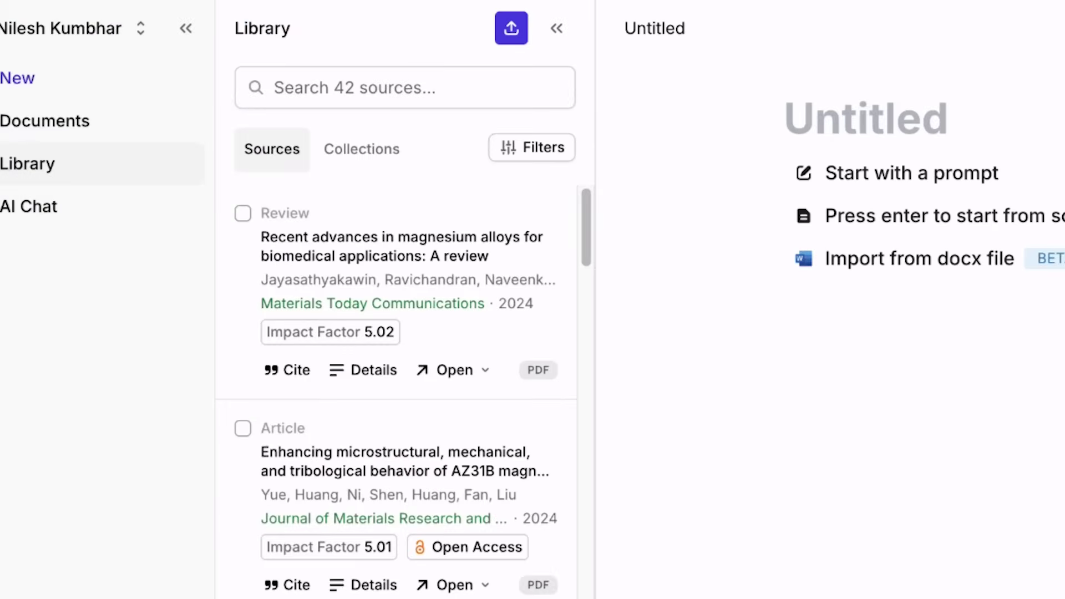
scroll(403, 391, down, 3)
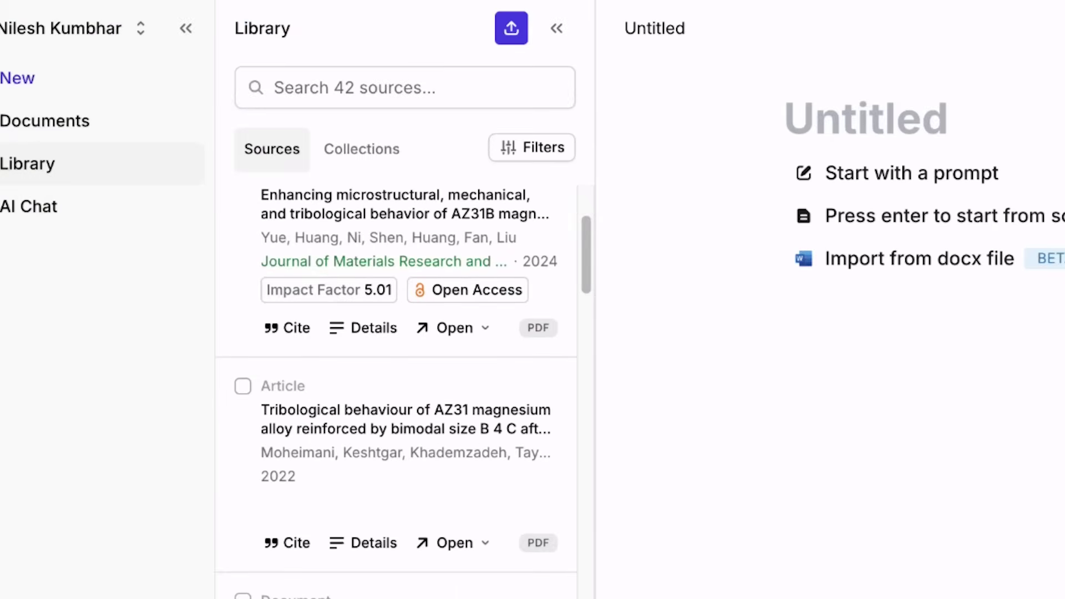
scroll(404, 392, down, 4)
scroll(404, 392, up, 1)
scroll(403, 392, up, 6)
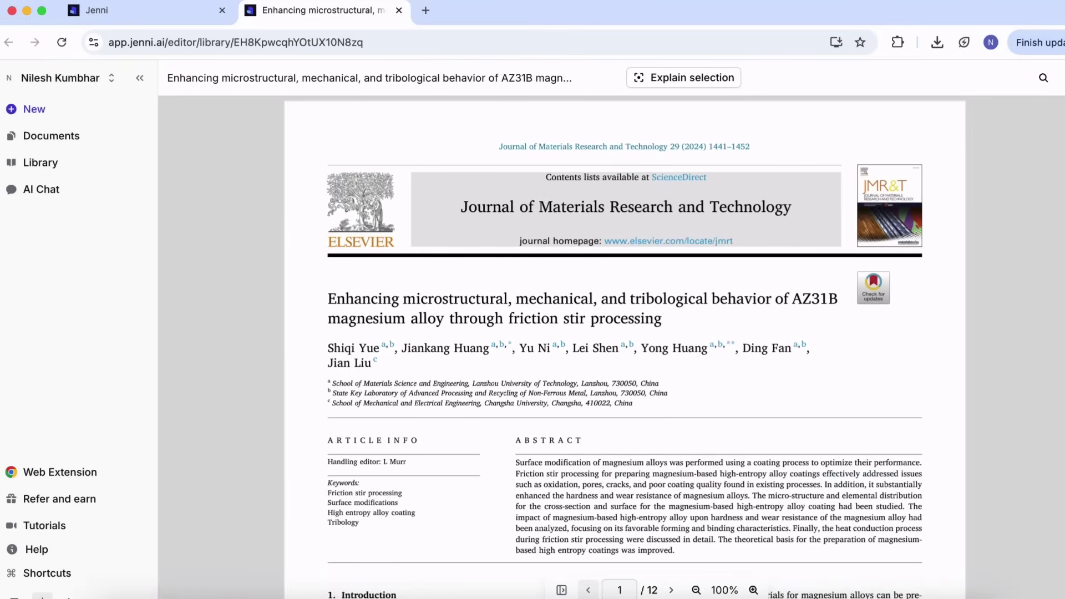
scroll(624, 349, down, 1)
scroll(625, 350, down, 1)
scroll(625, 350, down, 2)
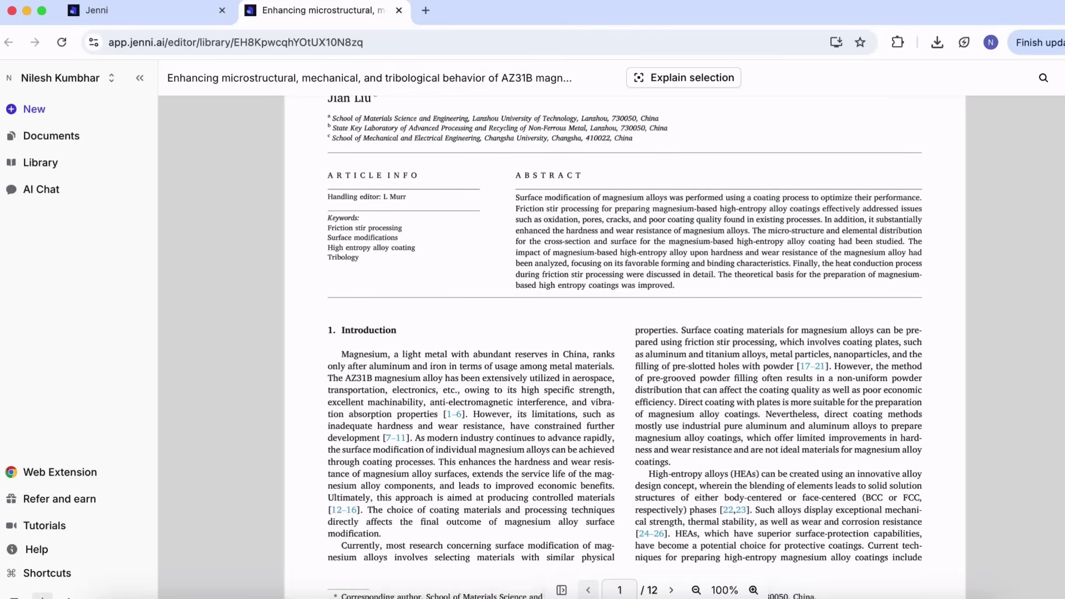
scroll(625, 350, down, 5)
scroll(625, 351, down, 5)
scroll(624, 349, down, 5)
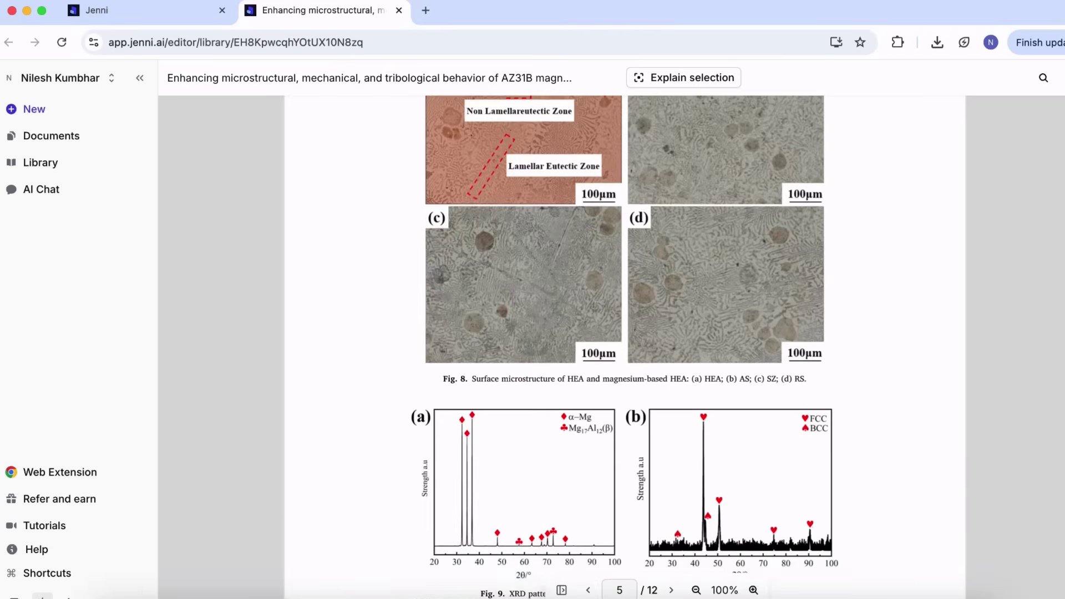
scroll(624, 350, down, 3)
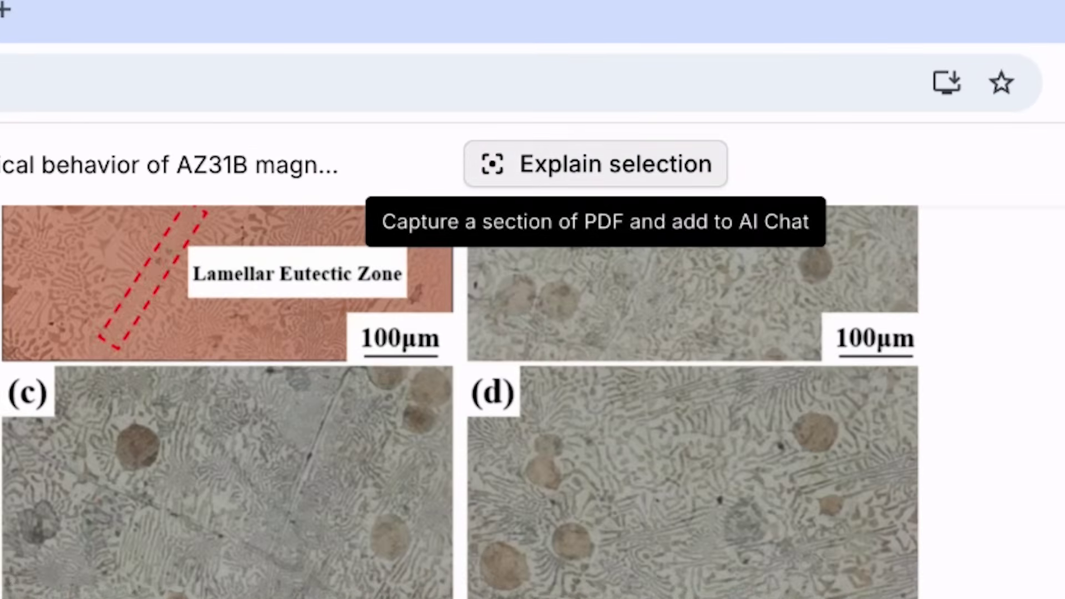
Capture Fig. 9(b)'s XRD pattern with Explain selection and ask AI Chat what it represents
click(595, 164)
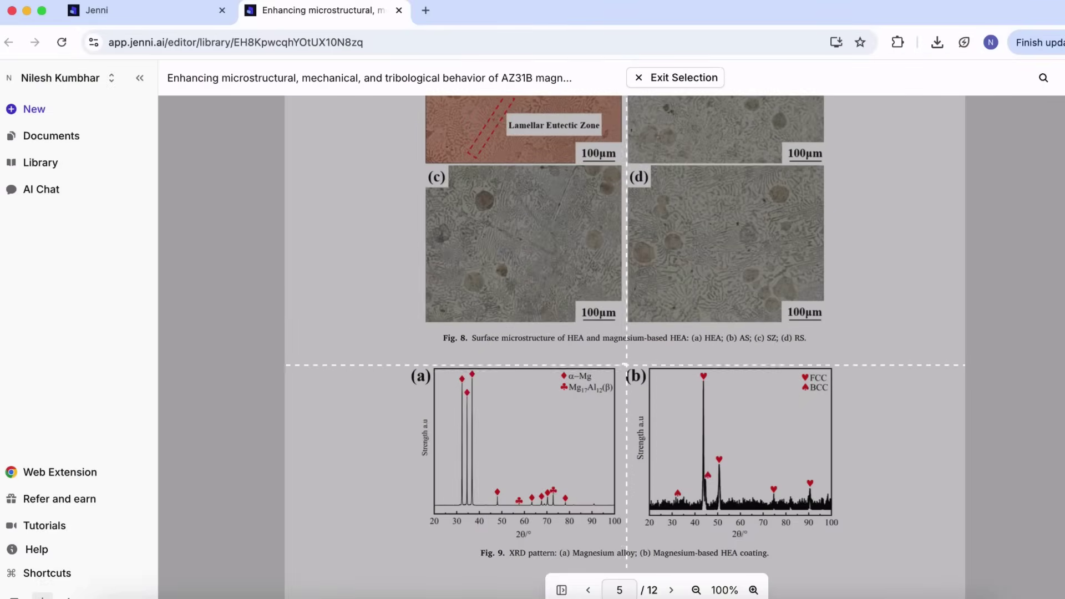
drag(619, 362, 836, 550)
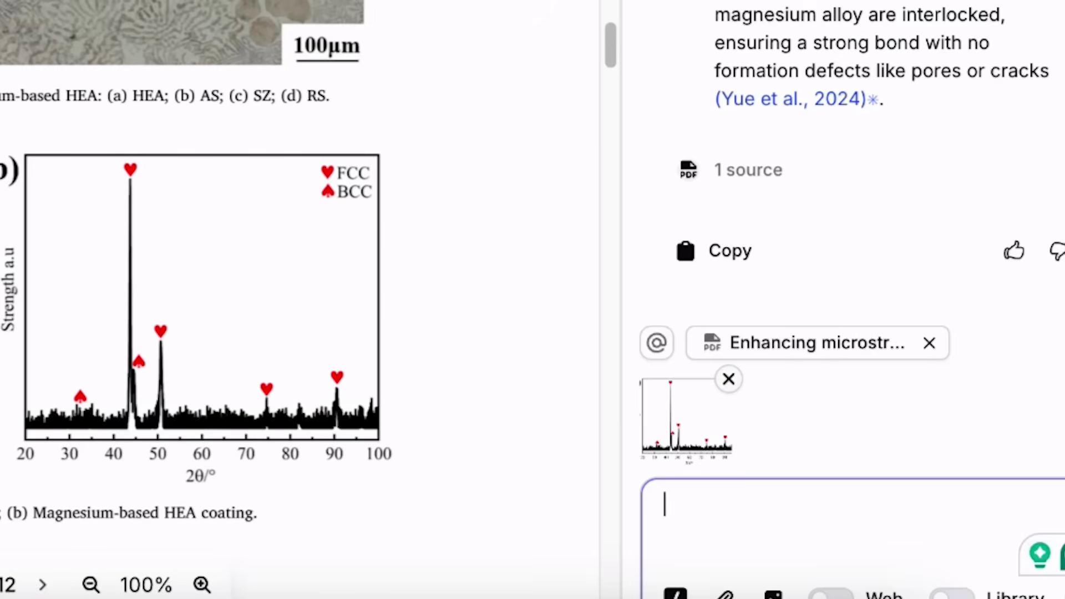
text(What this figure represent)
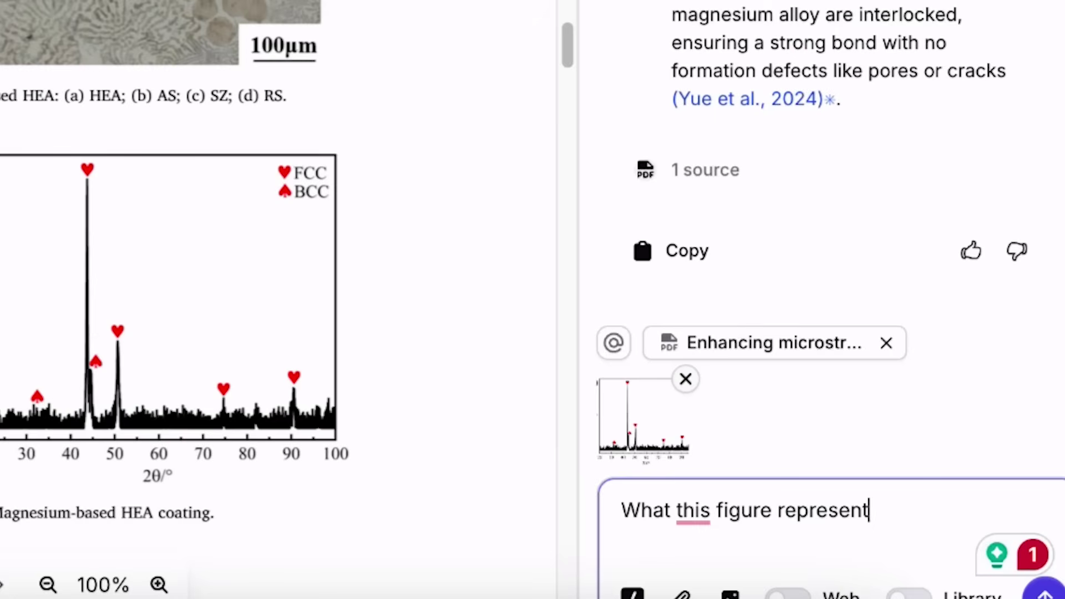
text(s?)
key(Return)
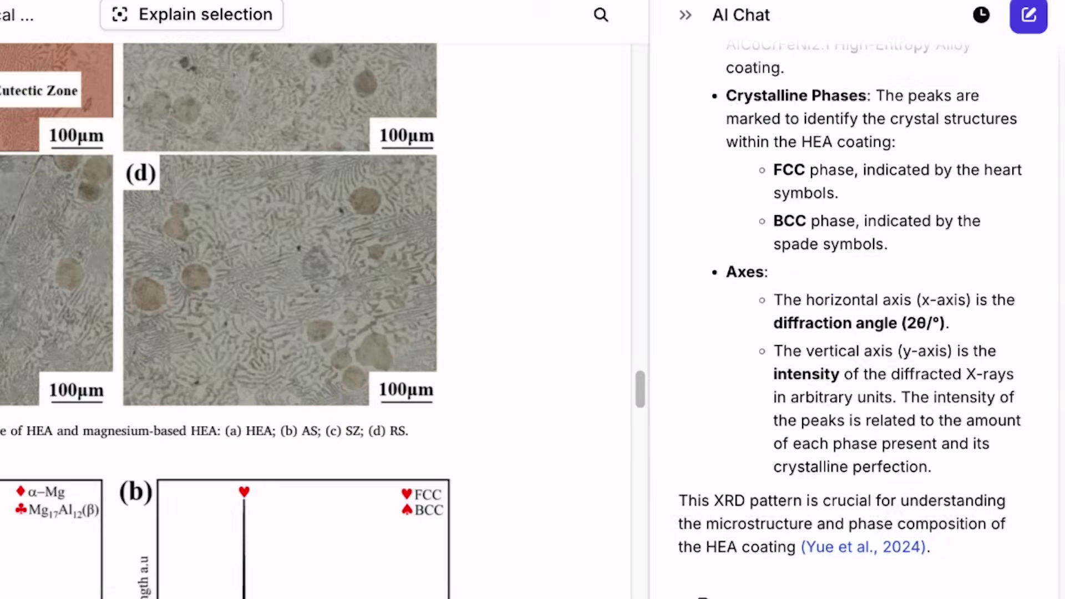
scroll(857, 333, up, 5)
scroll(857, 333, up, 4)
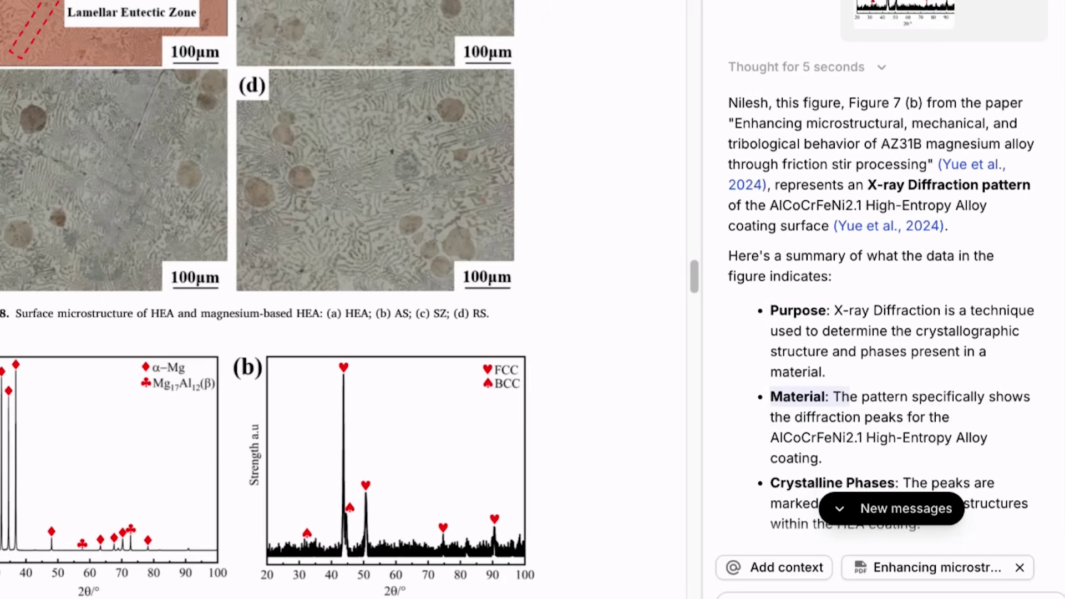
scroll(887, 267, down, 3)
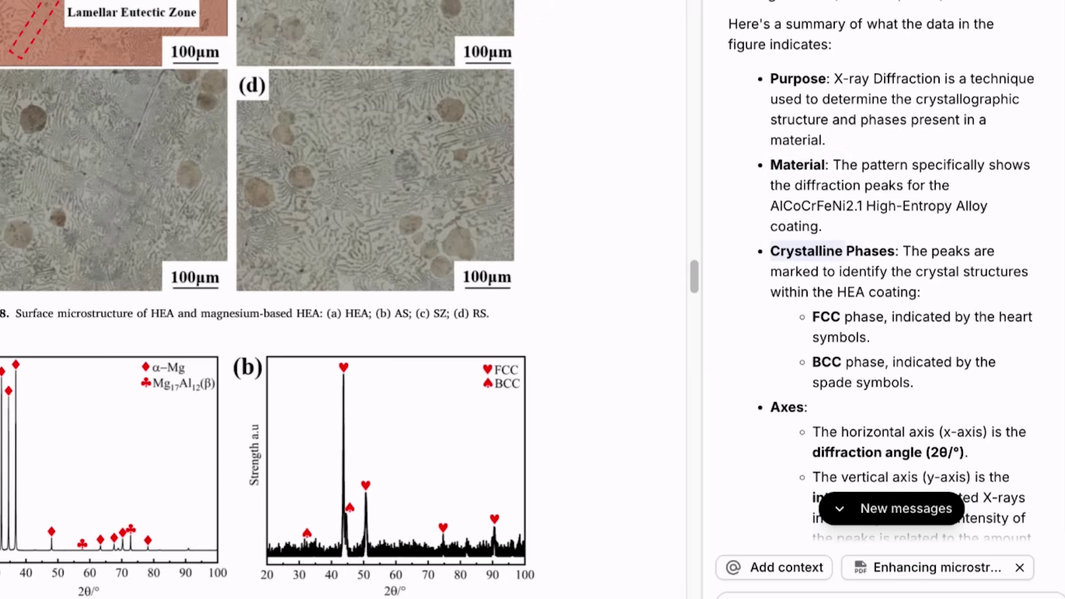
scroll(874, 291, down, 3)
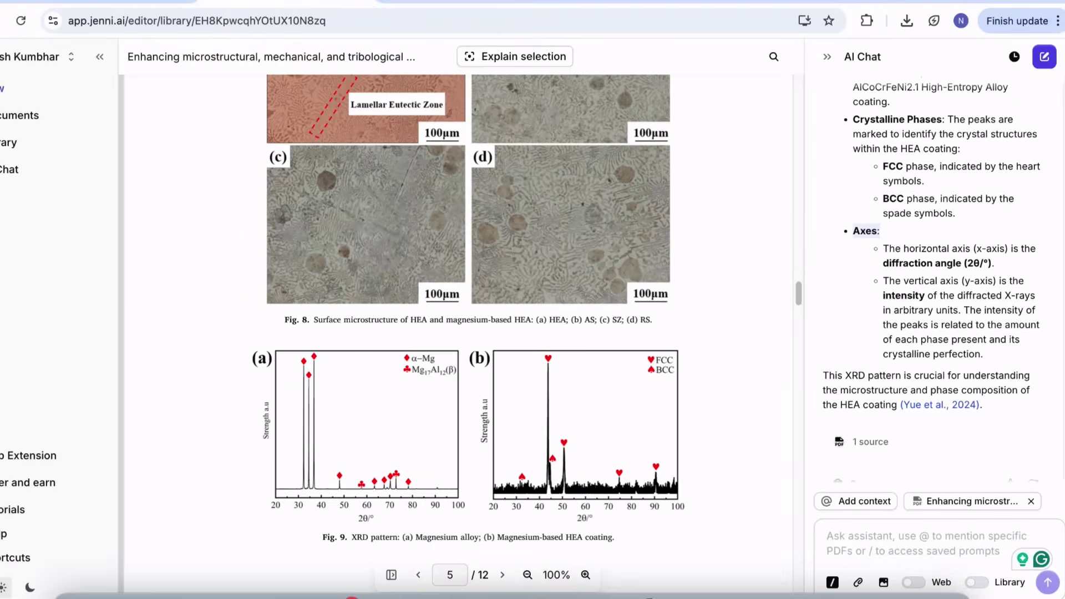
scroll(458, 317, up, 5)
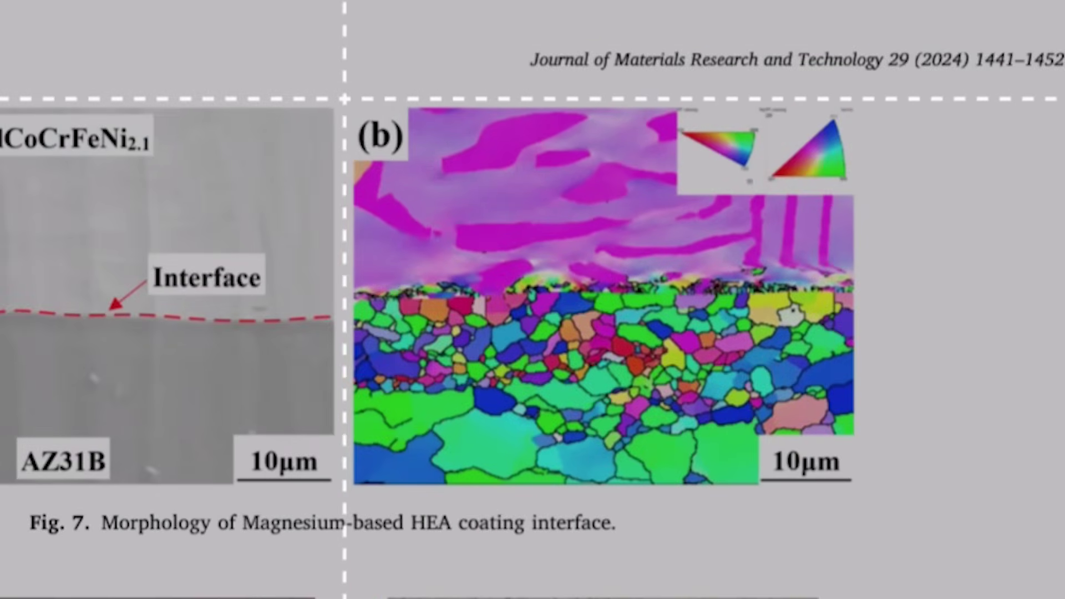
Capture the Fig. 7(b) coloured map and ask AI Chat to 'Explain this figure'
drag(344, 98, 852, 485)
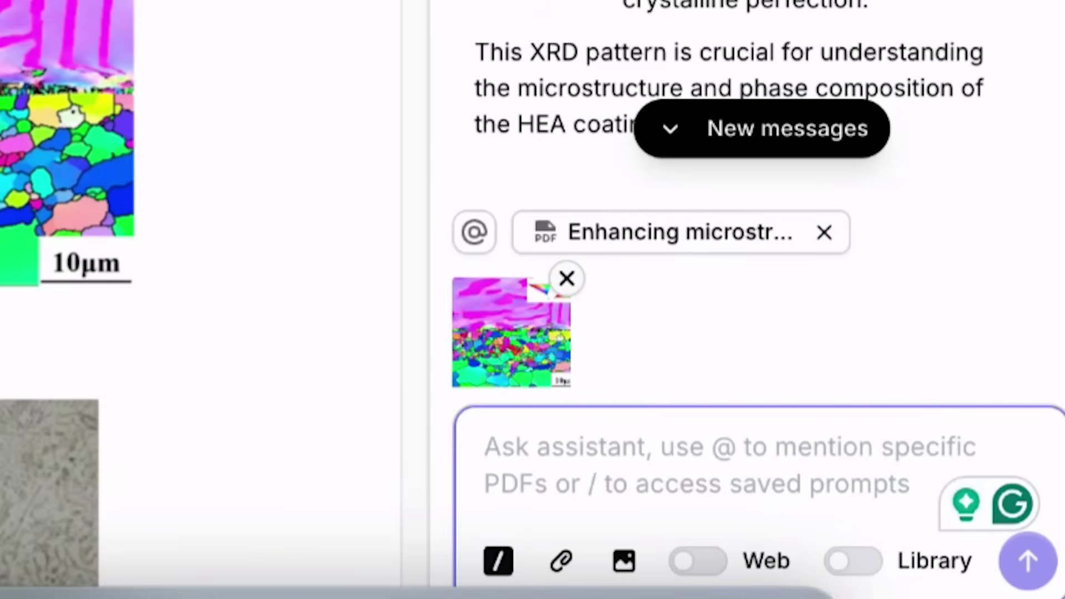
text(Ex)
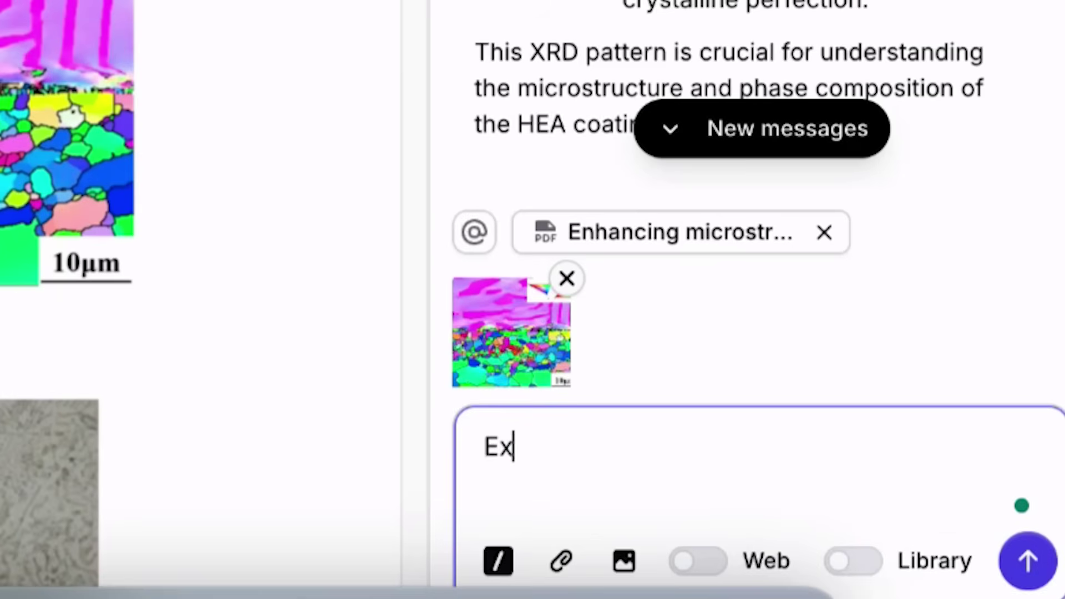
text(plain this figure)
key(Return)
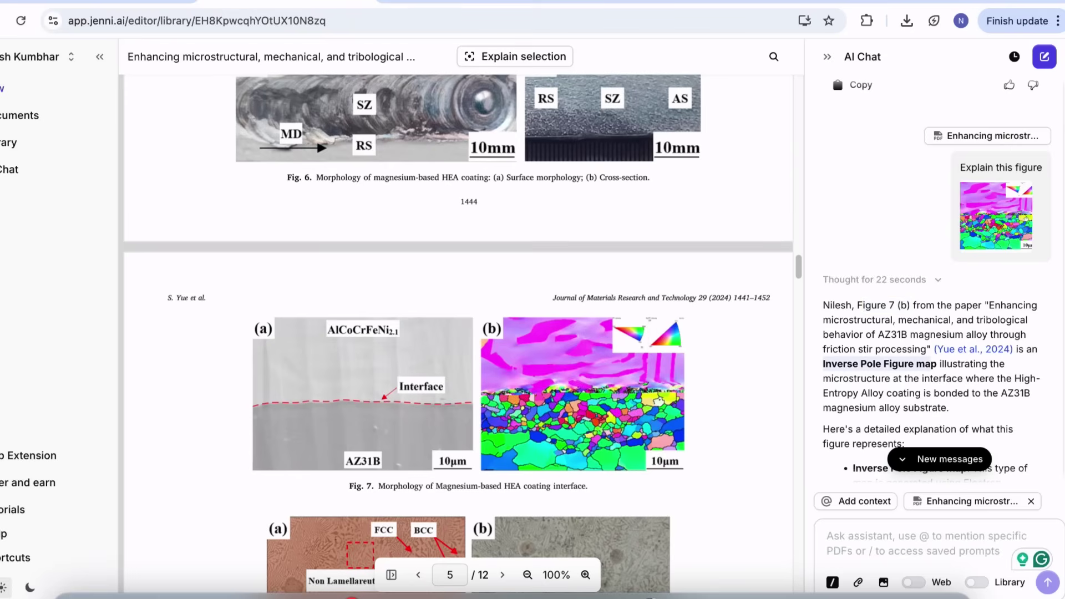
scroll(933, 292, down, 2)
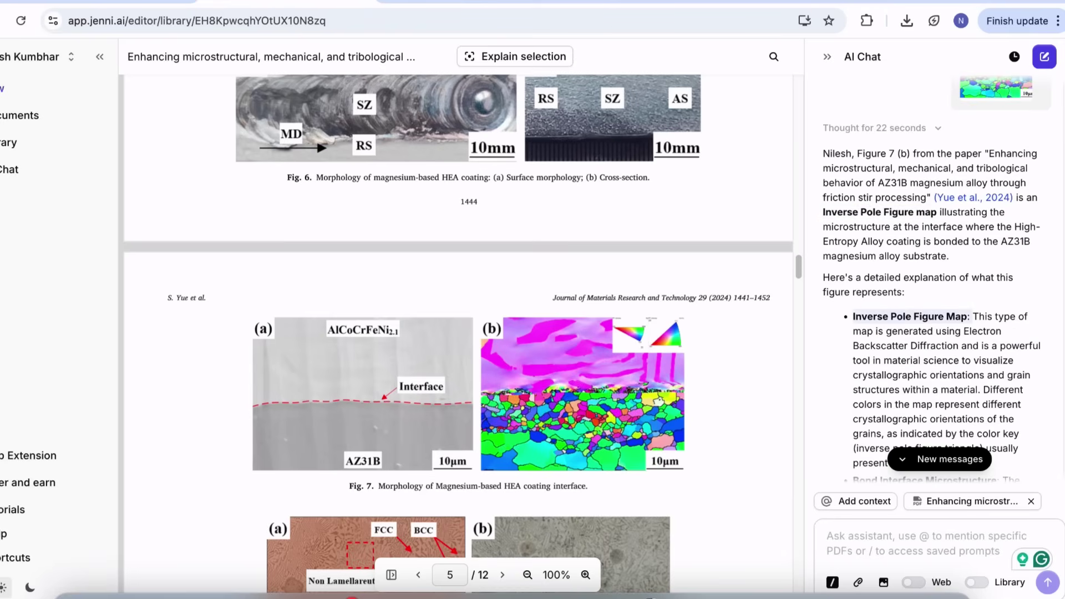
scroll(933, 279, down, 2)
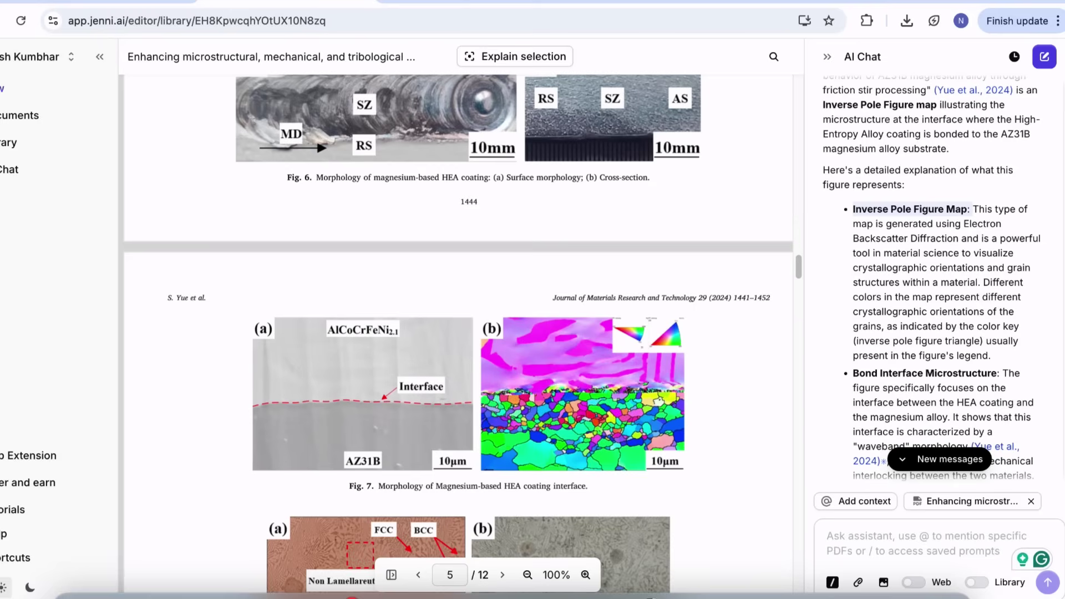
scroll(933, 279, down, 2)
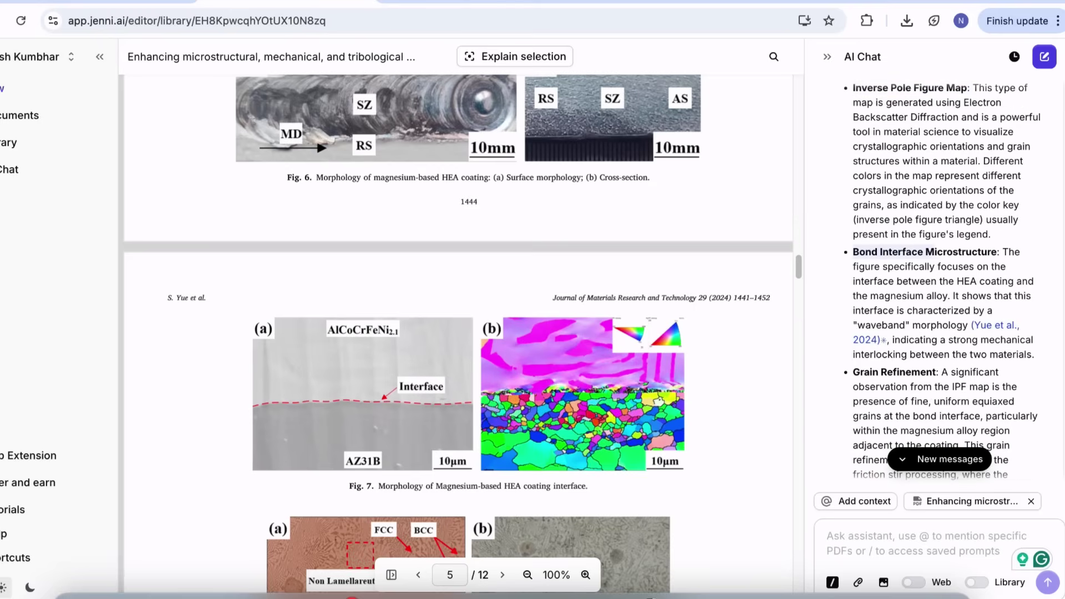
scroll(932, 279, down, 1)
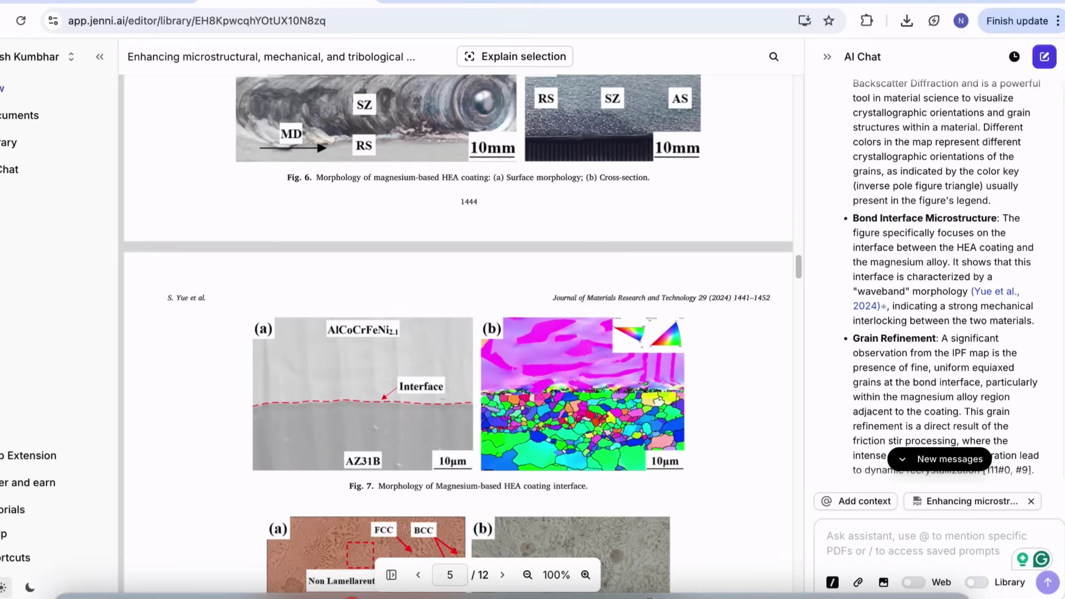
scroll(932, 274, down, 5)
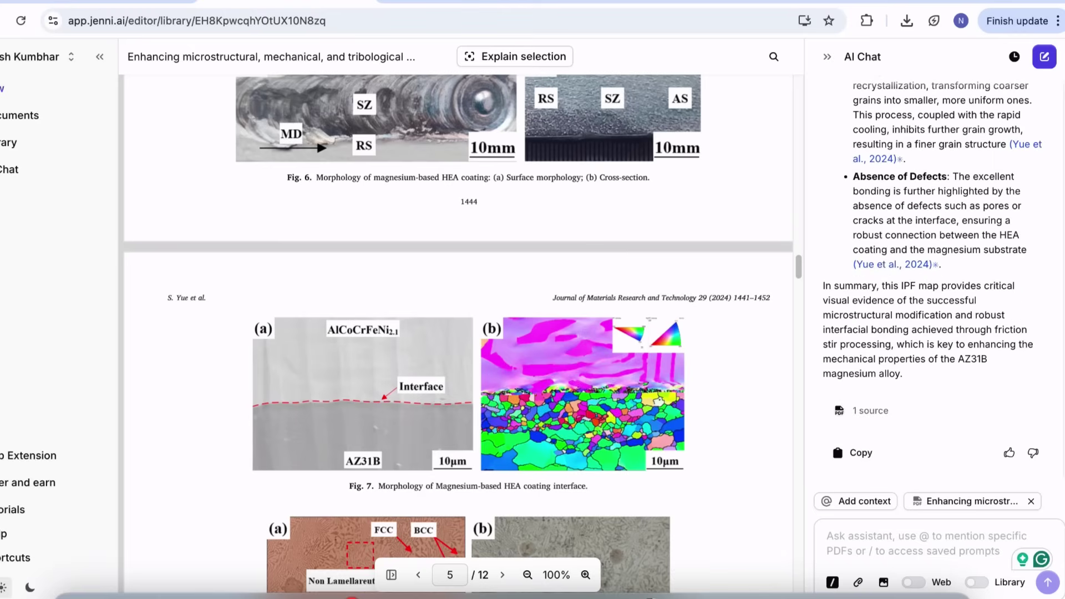
scroll(458, 333, down, 5)
scroll(457, 333, down, 2)
scroll(458, 333, down, 5)
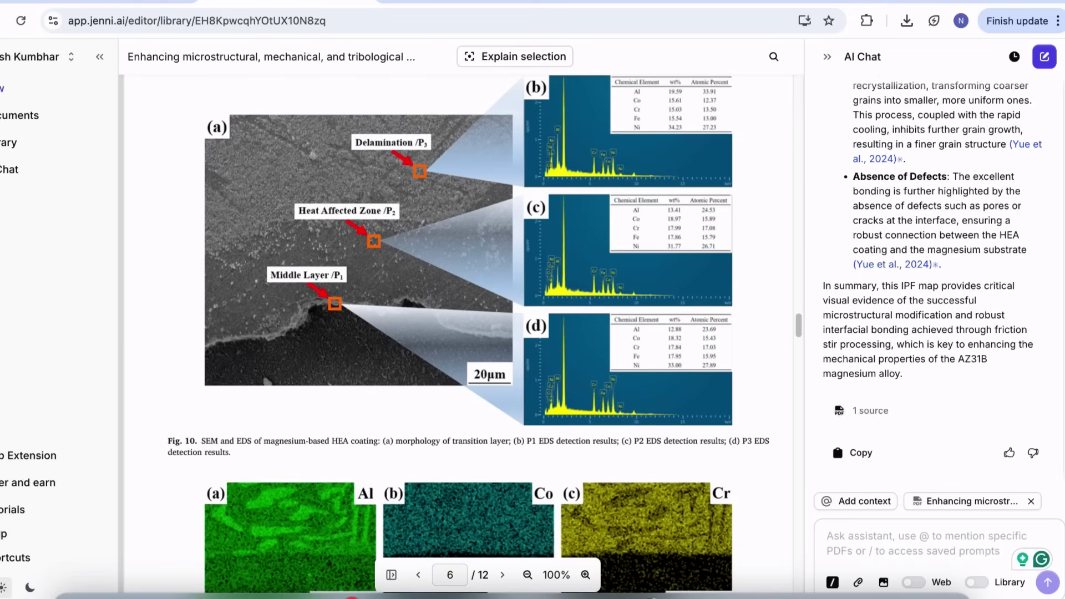
scroll(467, 333, up, 1)
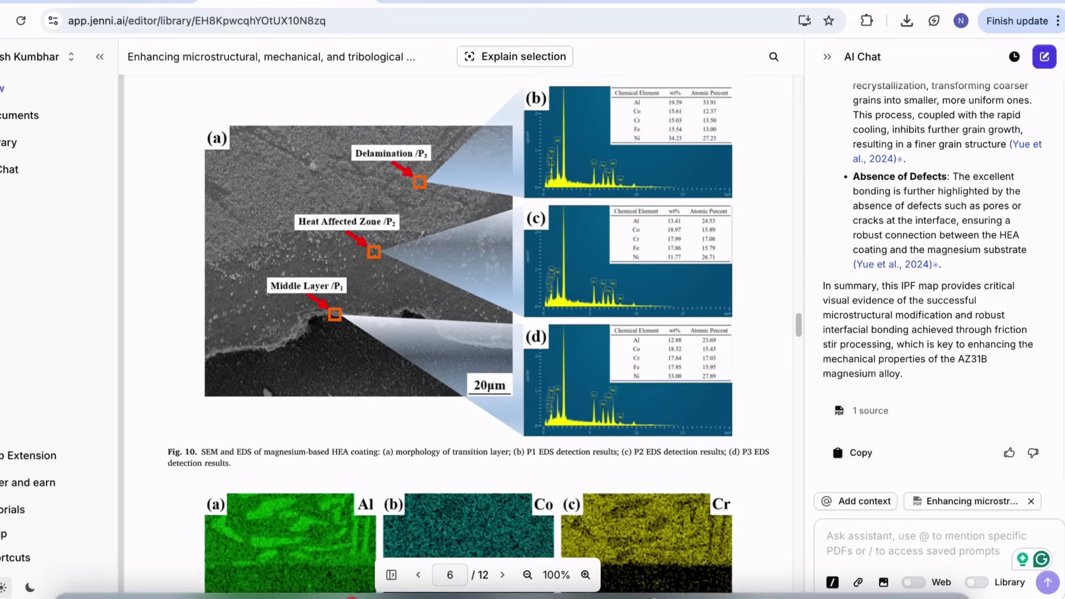
Capture Fig. 10's EDS spectra and ask AI Chat which chemical elements they show
click(524, 55)
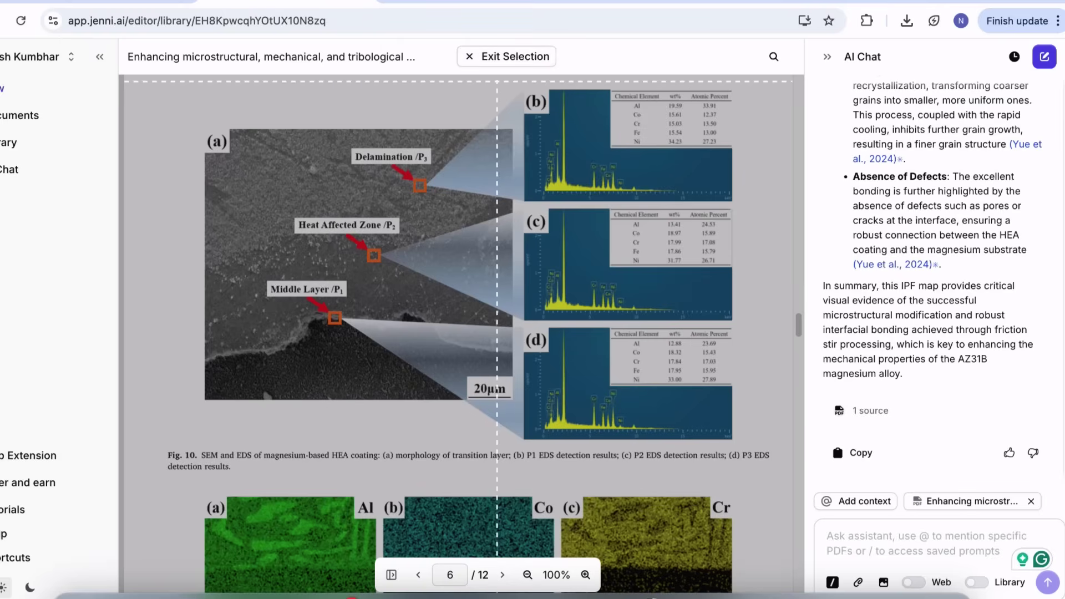
mouse_move(505, 84)
mouse_down()
mouse_move(695, 481)
mouse_move(764, 479)
mouse_up()
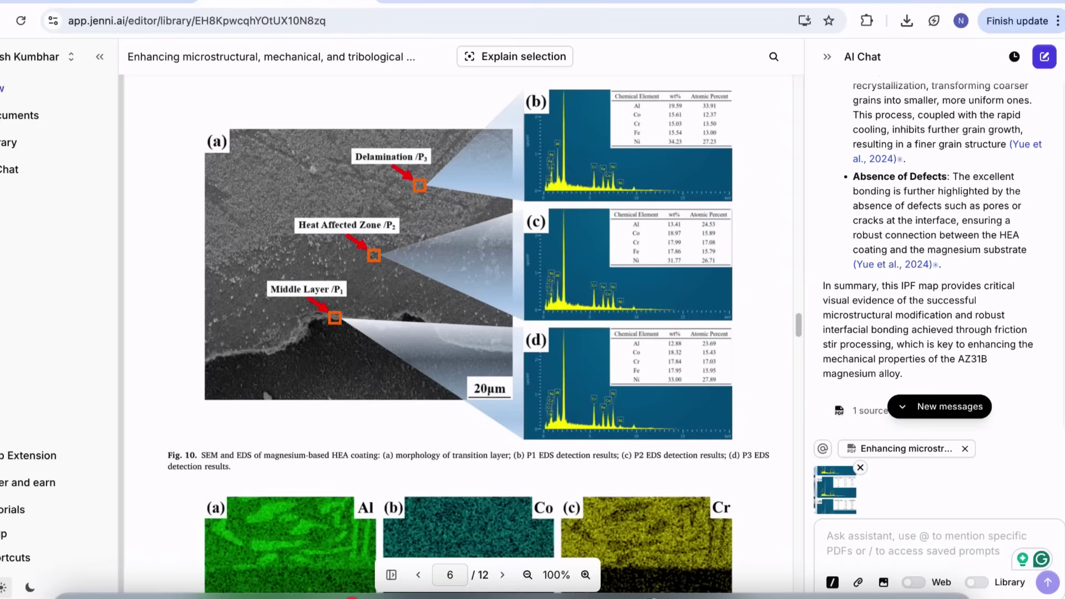
text(what ar)
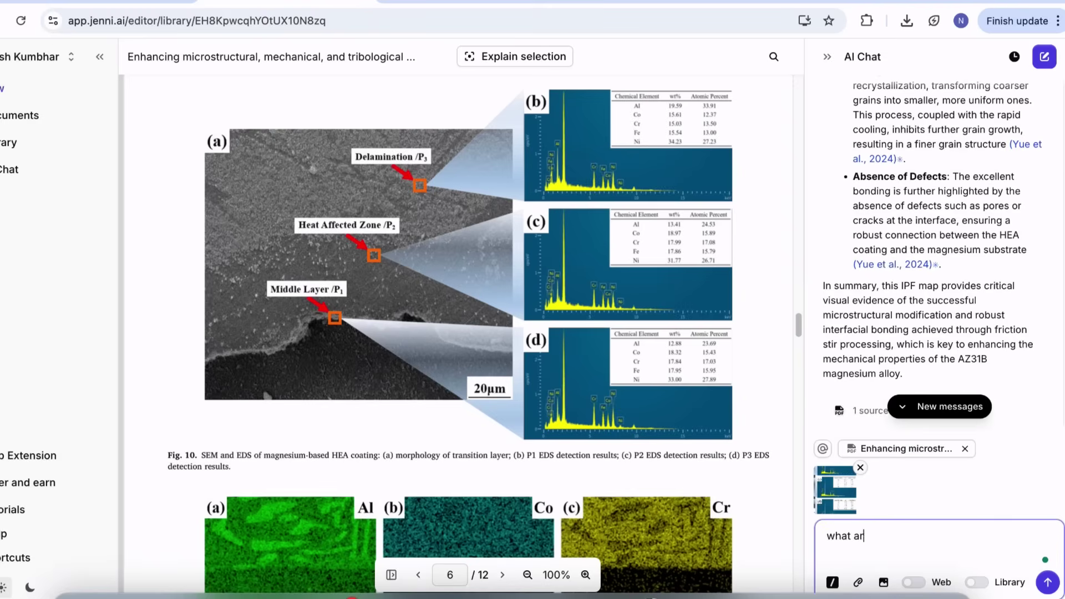
text(e these chemical elemen)
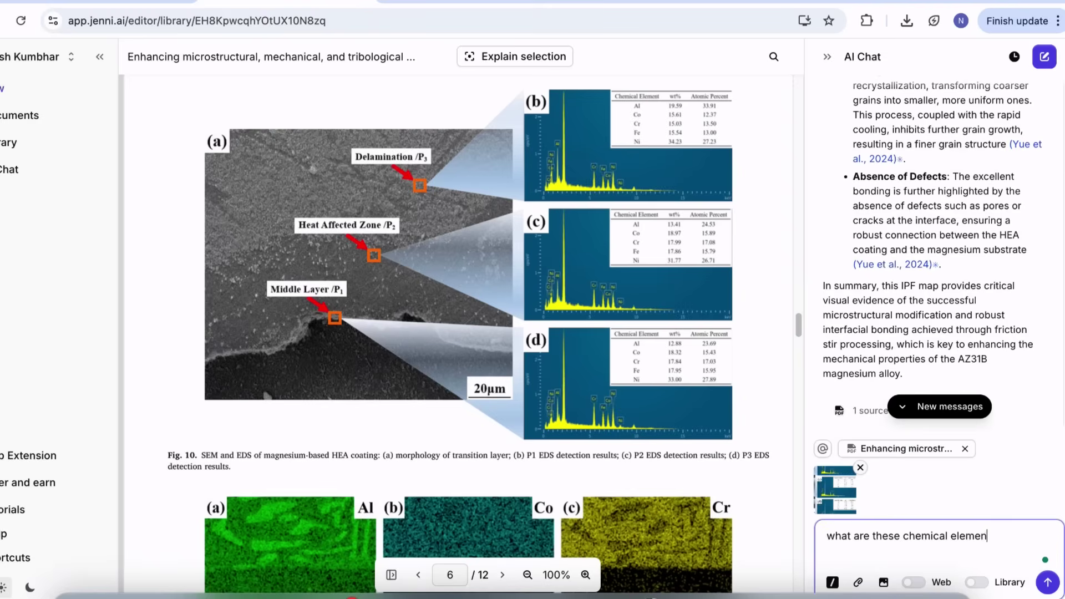
text(ts)
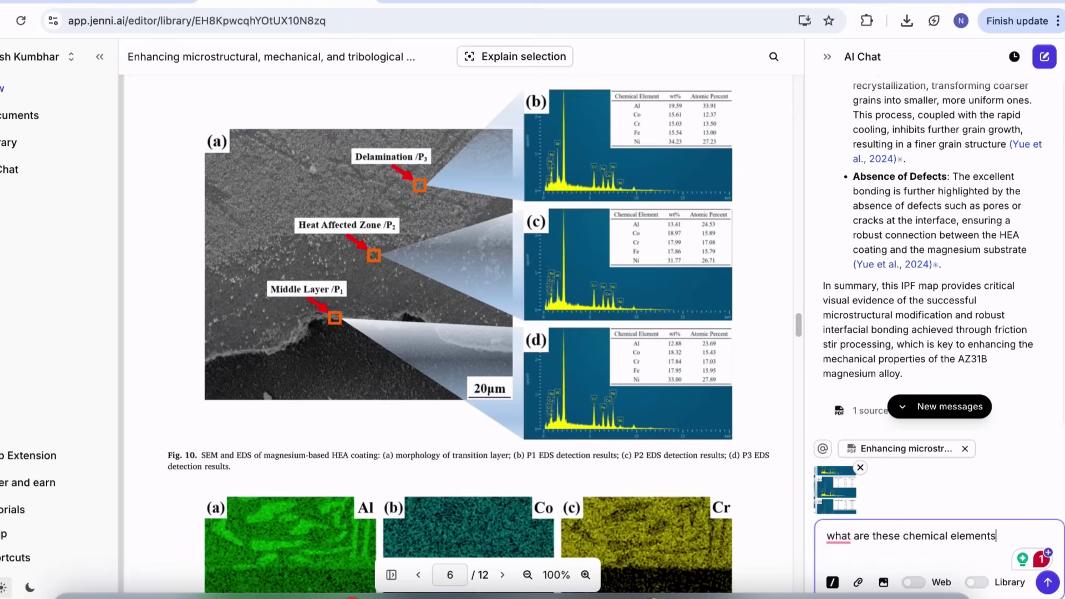
text(?)
key(Return)
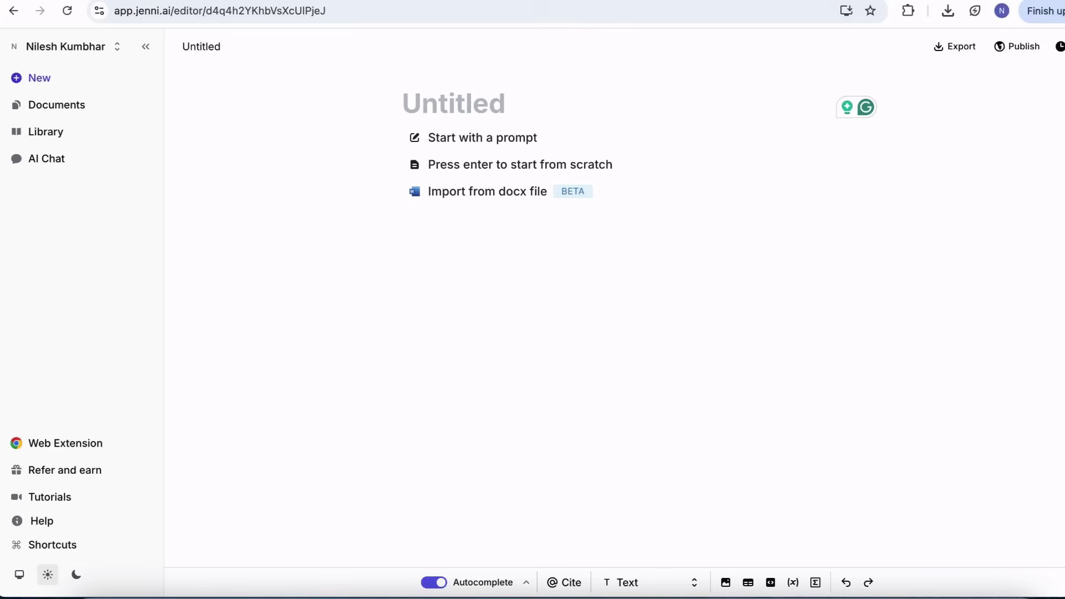
scroll(534, 333, down, 2)
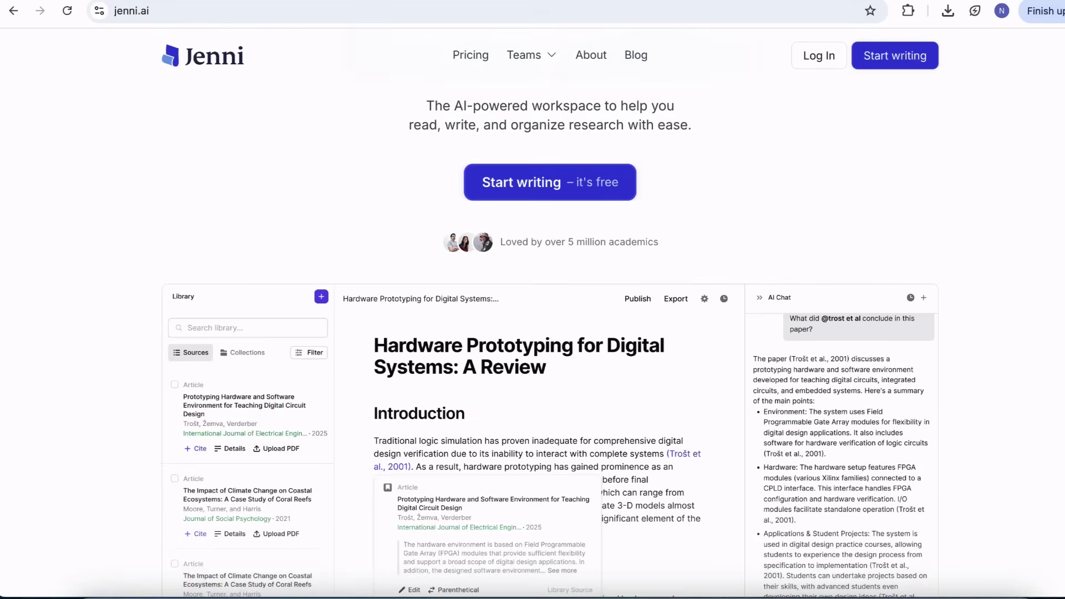
scroll(533, 333, down, 5)
scroll(533, 333, down, 5)
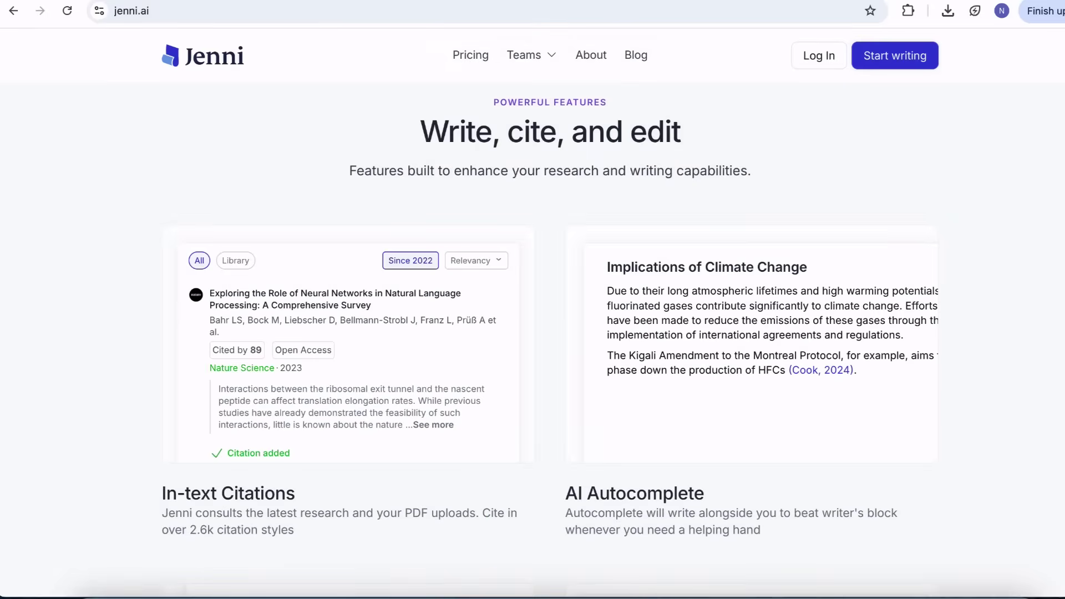
Highlight the 'Write, cite, and edit' heading on jenni.ai, then go to Pricing
drag(420, 132, 681, 131)
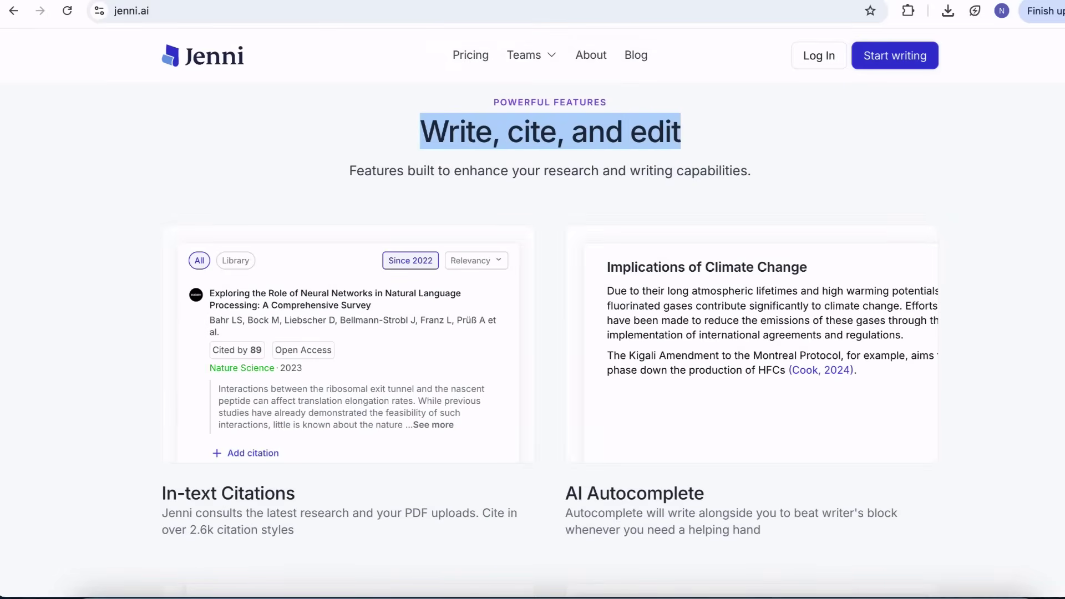
scroll(550, 333, down, 4)
scroll(550, 333, down, 1)
scroll(550, 333, down, 4)
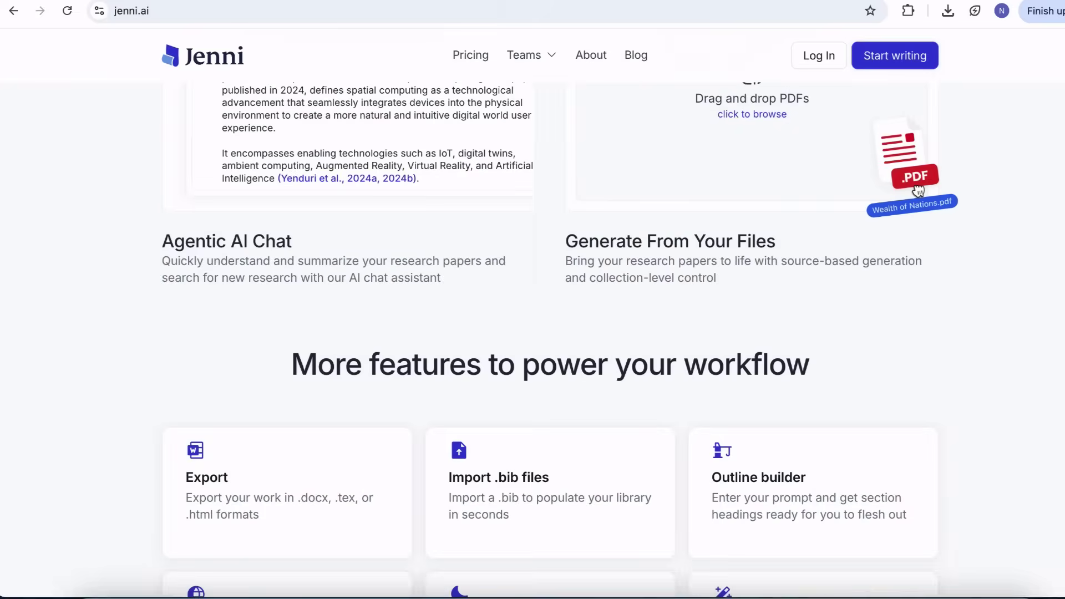
scroll(550, 333, down, 3)
scroll(549, 333, down, 1)
scroll(550, 333, down, 1)
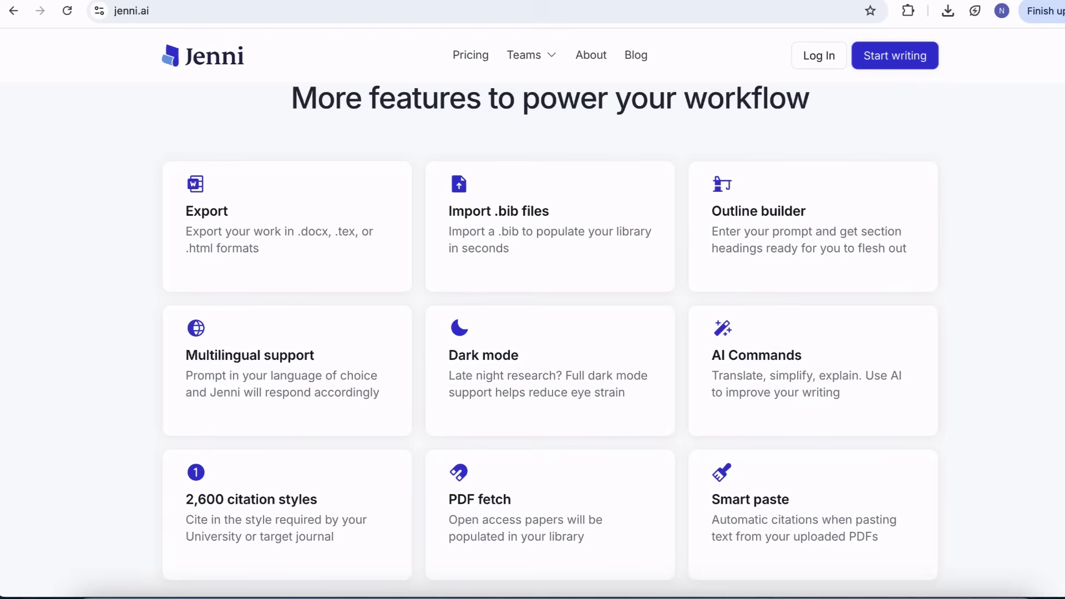
mouse_move(185, 209)
mouse_down()
mouse_move(582, 250)
mouse_move(832, 541)
mouse_move(732, 593)
mouse_up()
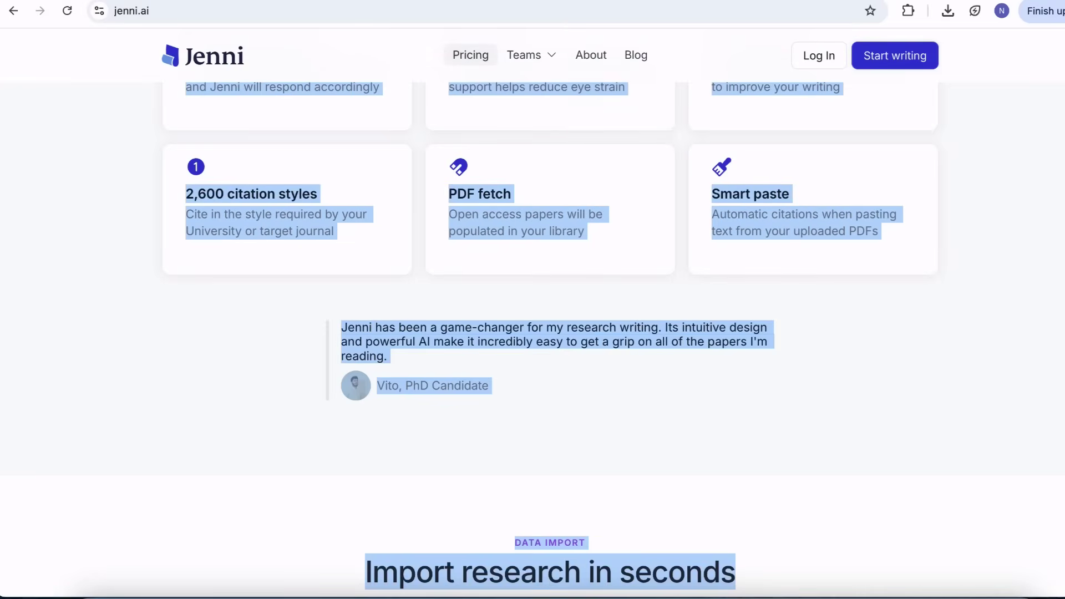
click(471, 55)
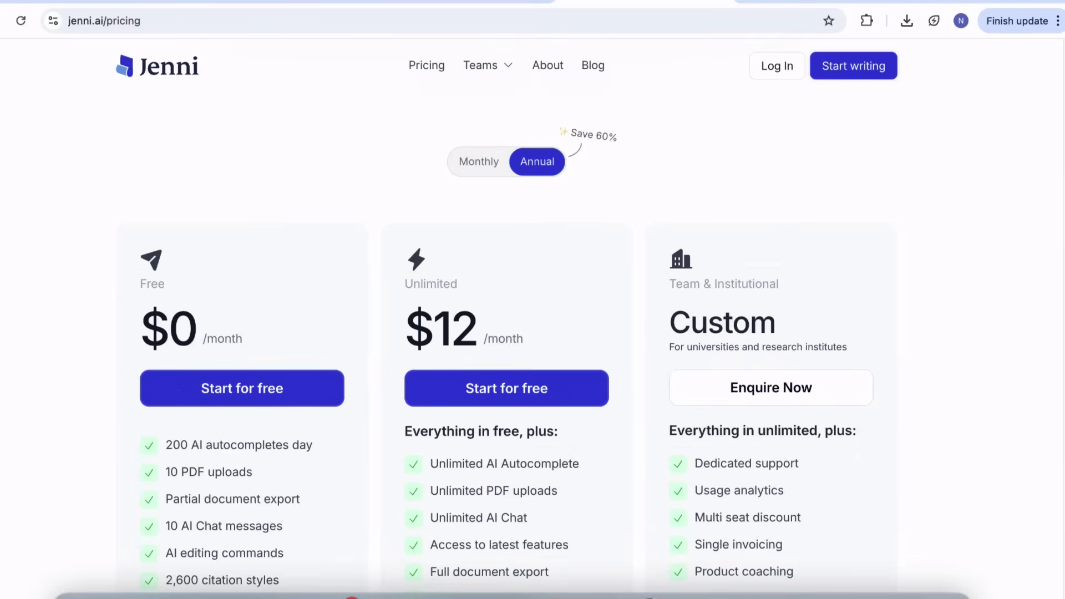
scroll(533, 349, down, 1)
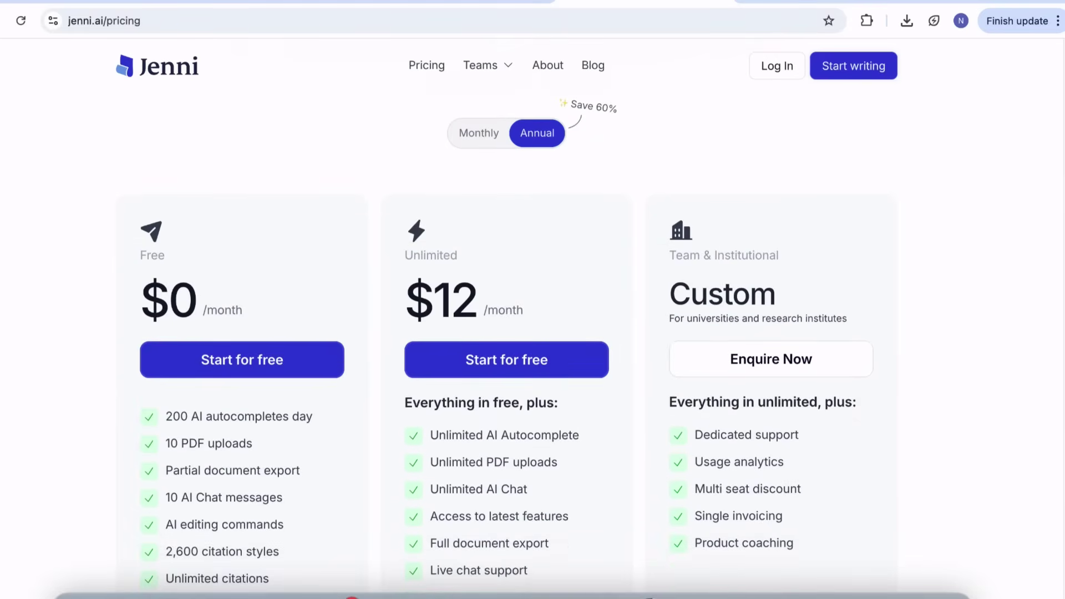